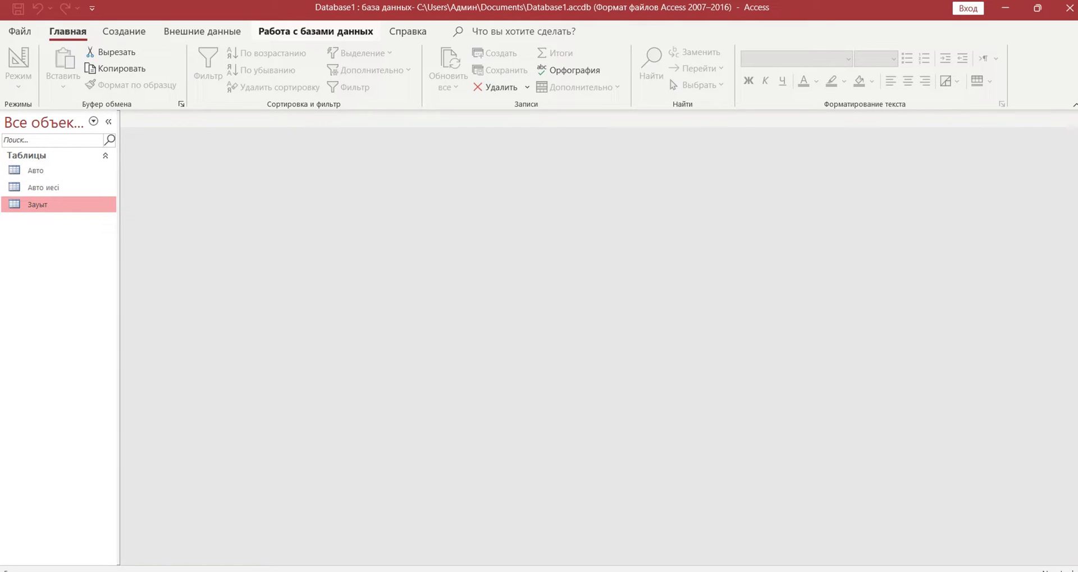
Step: Open the database relationships diagram and add the Авто, Авто иесі and Зауыт tables to it
left_click(315, 30)
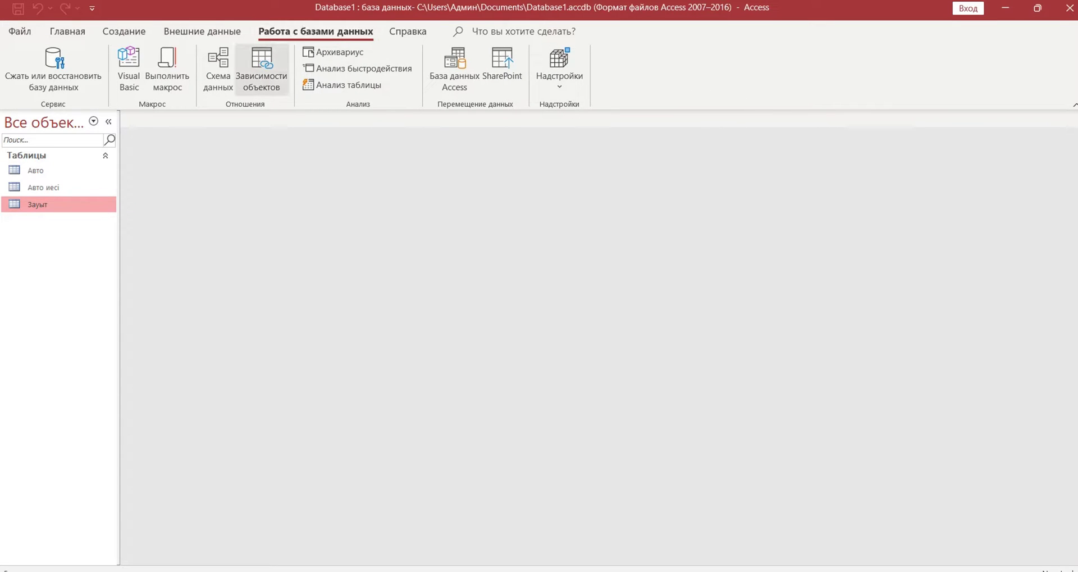
left_click(218, 69)
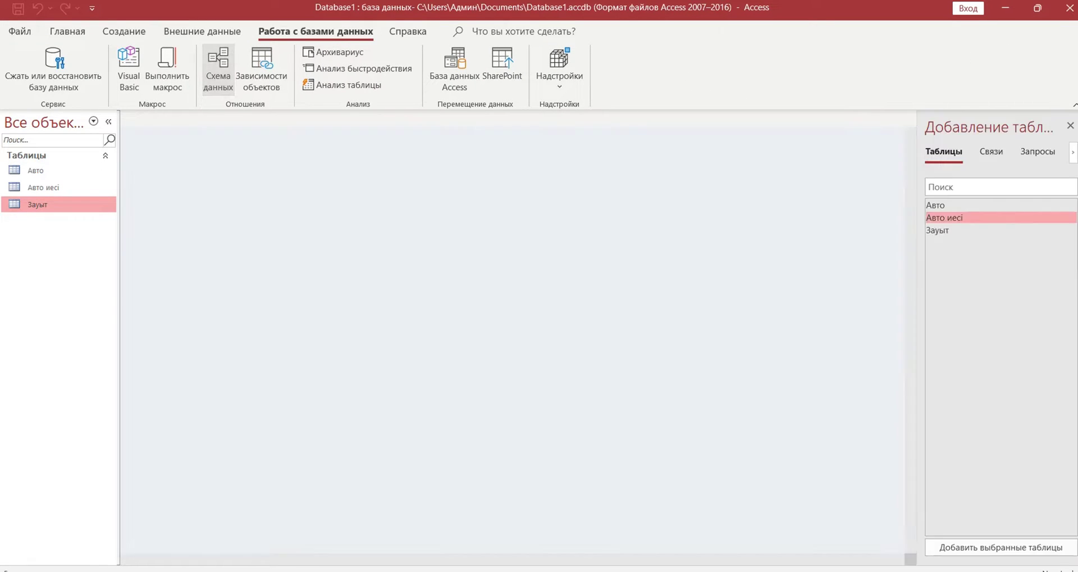
left_click_drag(36, 170, 275, 163)
left_click(43, 187)
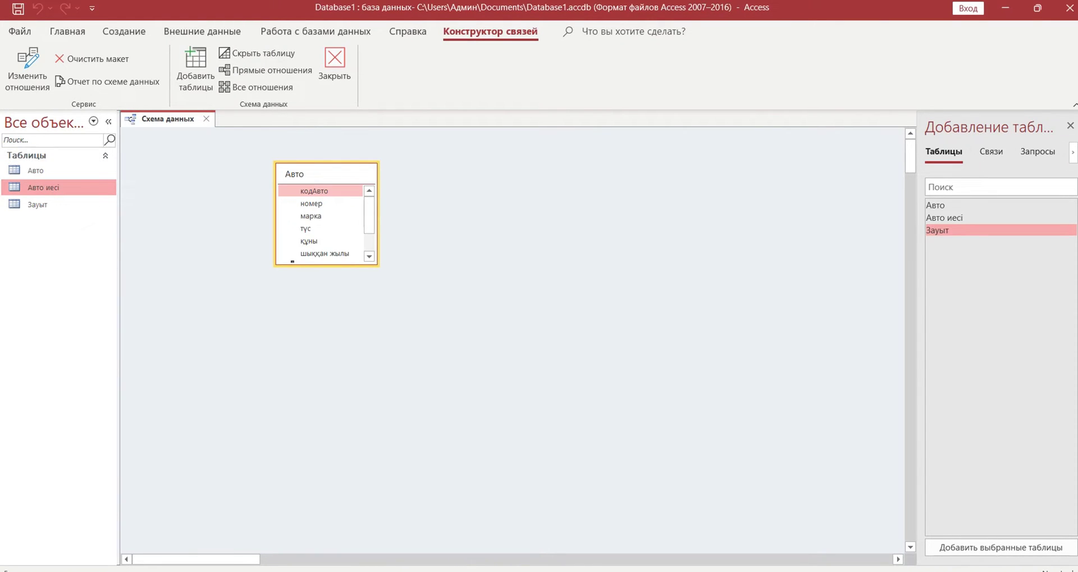
left_click_drag(43, 187, 480, 199)
left_click(37, 203)
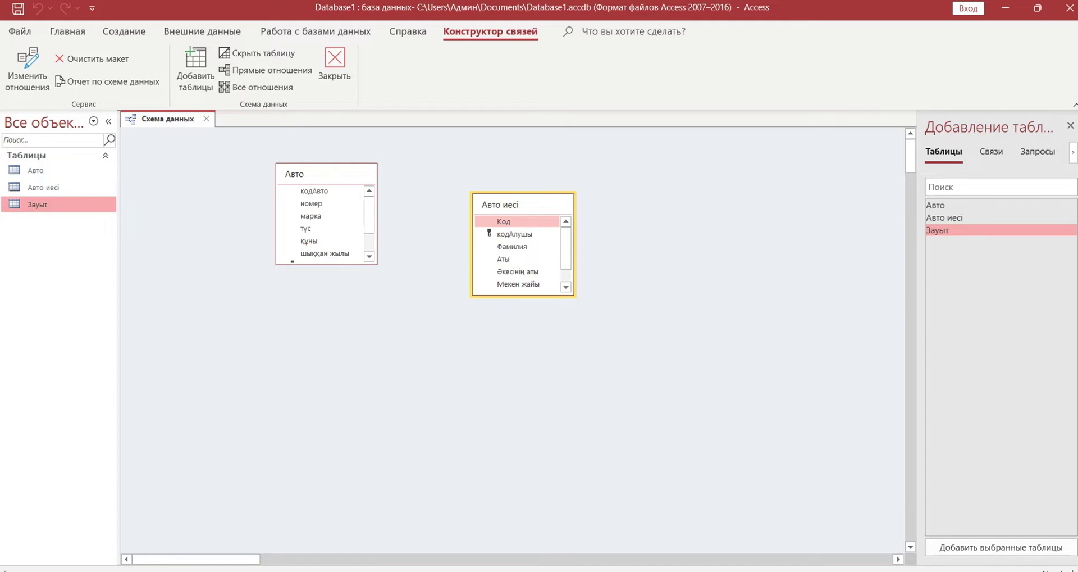
left_click_drag(37, 204, 769, 206)
Step: Rearrange the tables in the diagram so that Авто sits between and slightly below Авто иесі and Зауыт
left_click_drag(499, 204, 254, 287)
left_click_drag(294, 174, 478, 279)
left_click_drag(254, 287, 255, 187)
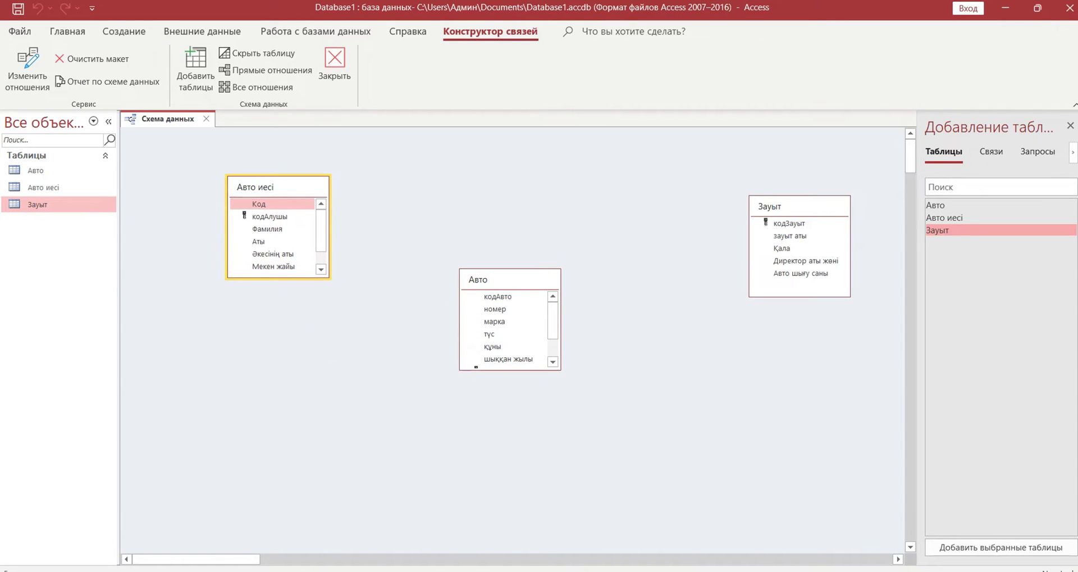
left_click_drag(494, 279, 444, 286)
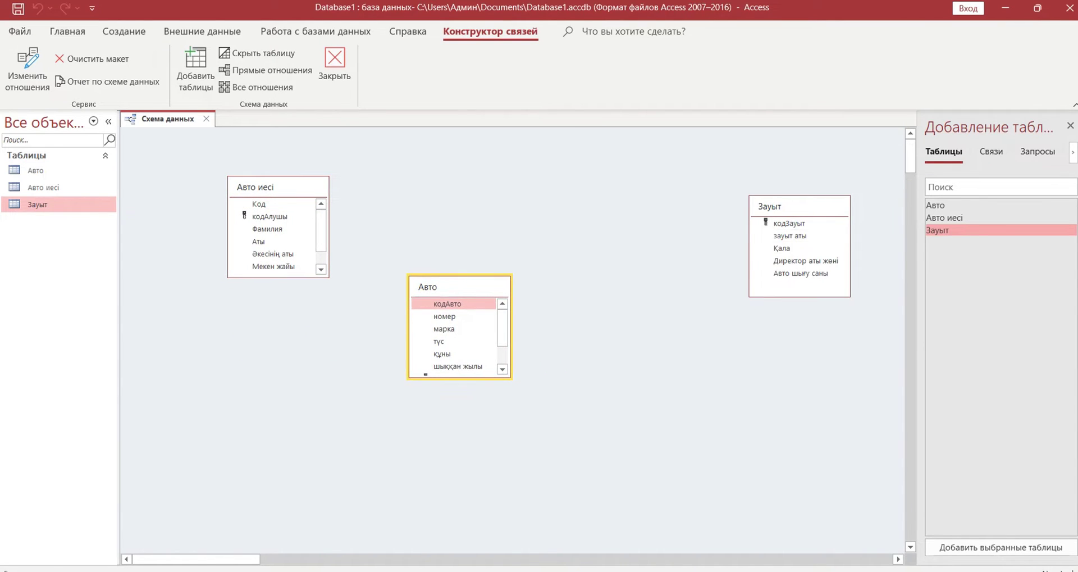
left_click_drag(798, 206, 667, 204)
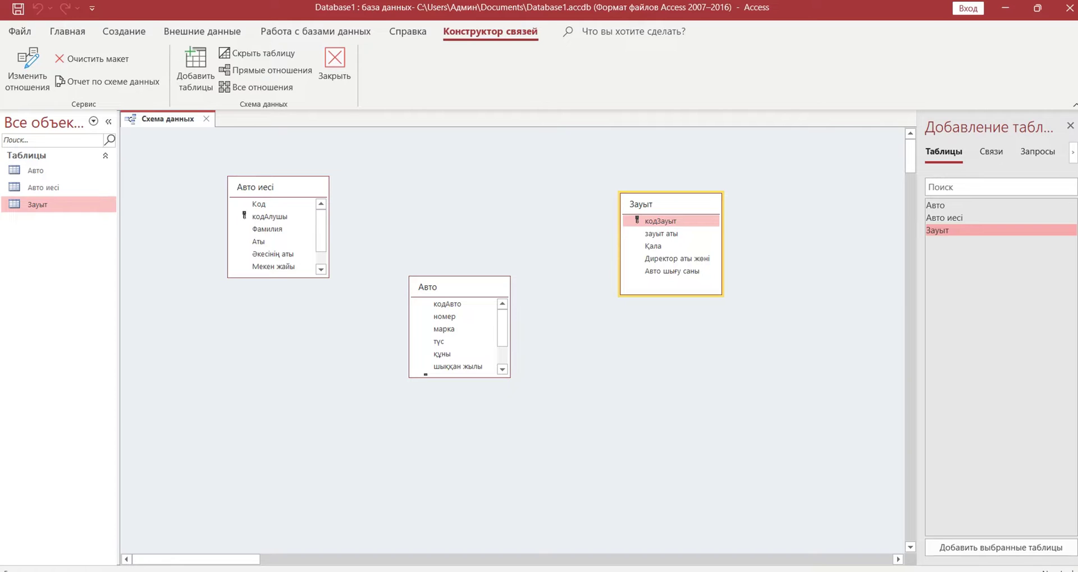
Step: Lengthen the Авто иесі and Авто table boxes so that each shows its full field list
left_click_drag(278, 276, 278, 357)
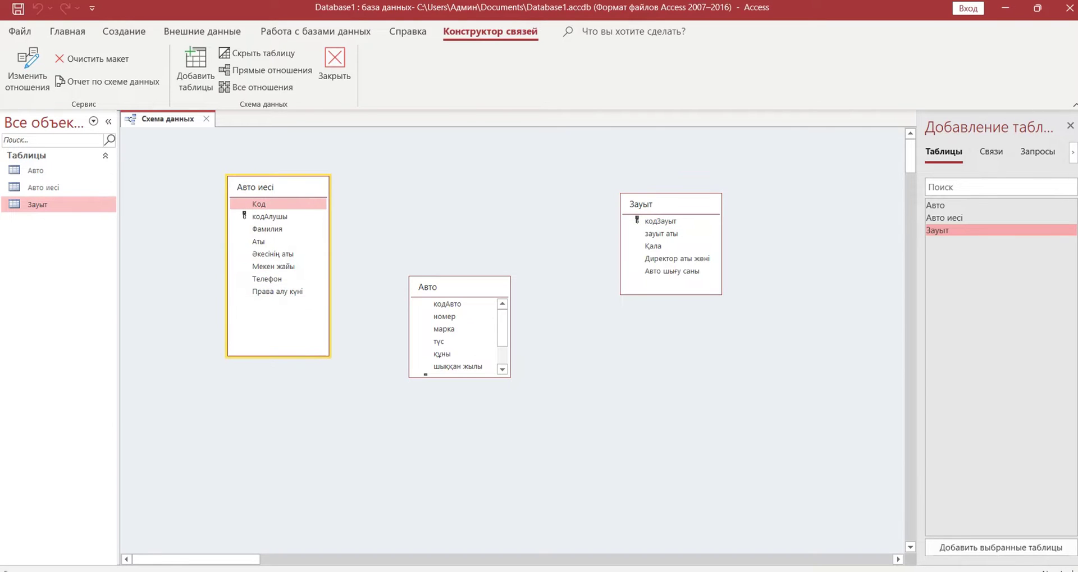
left_click(269, 217)
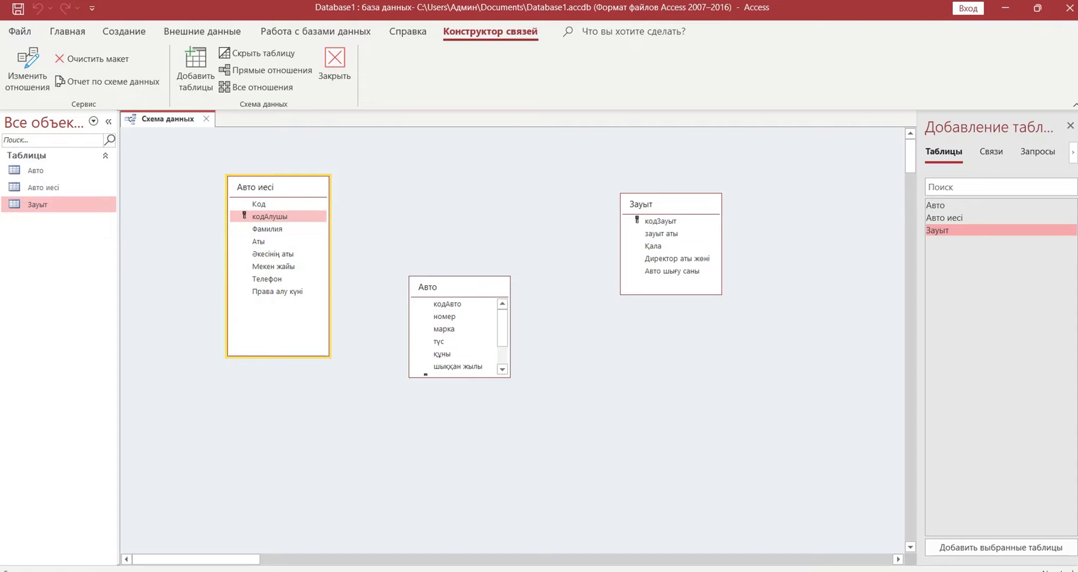
left_click_drag(460, 377, 460, 473)
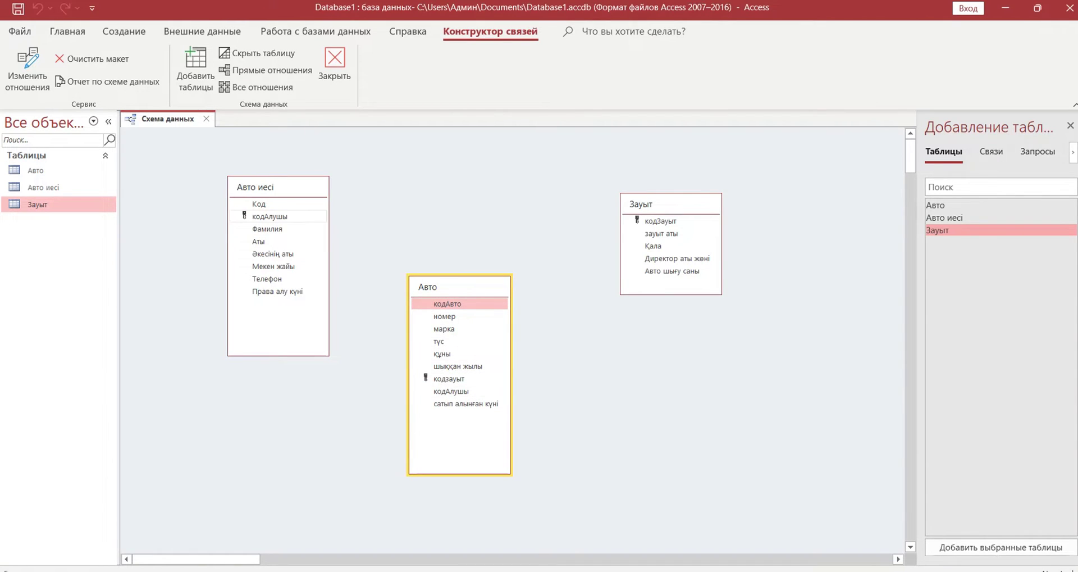
left_click(270, 217)
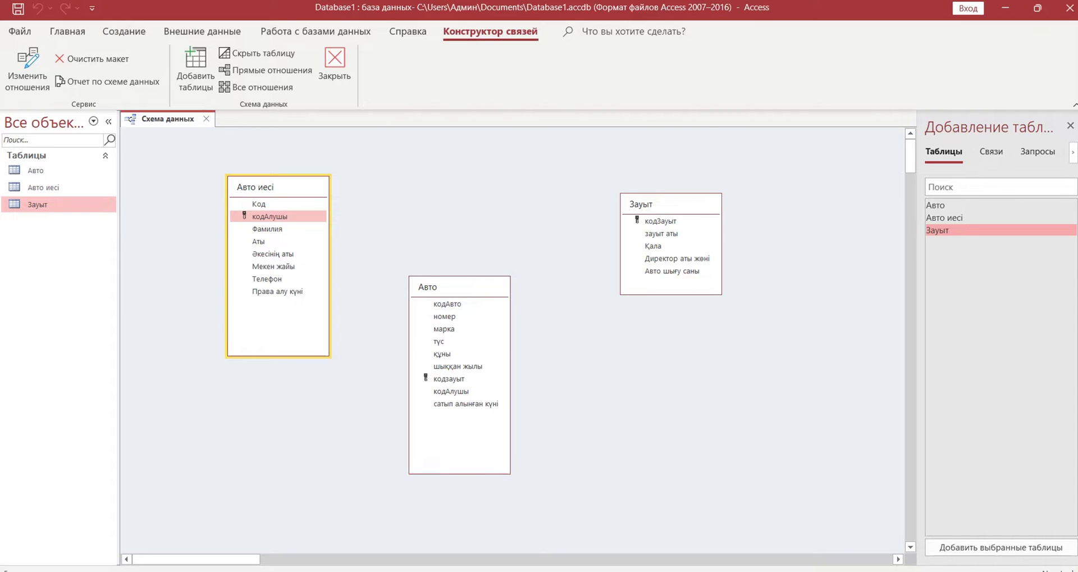
left_click_drag(269, 216, 451, 391)
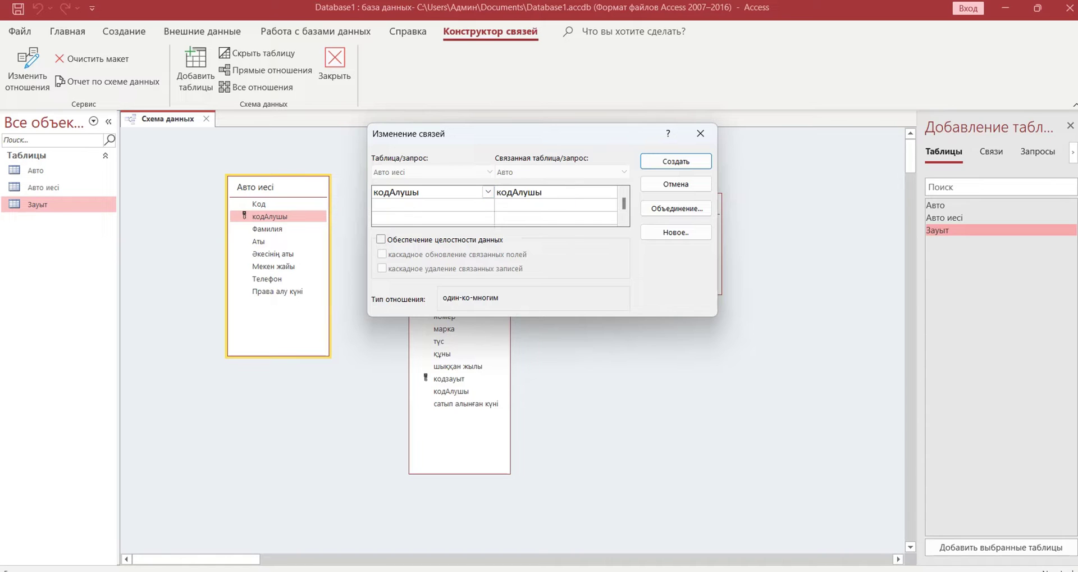
left_click(381, 239)
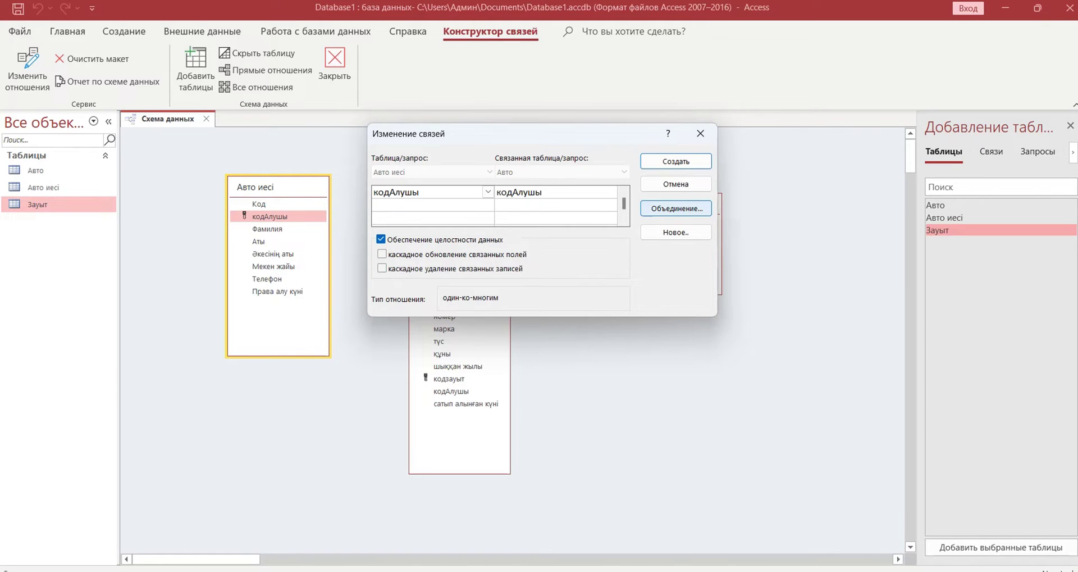
left_click(676, 208)
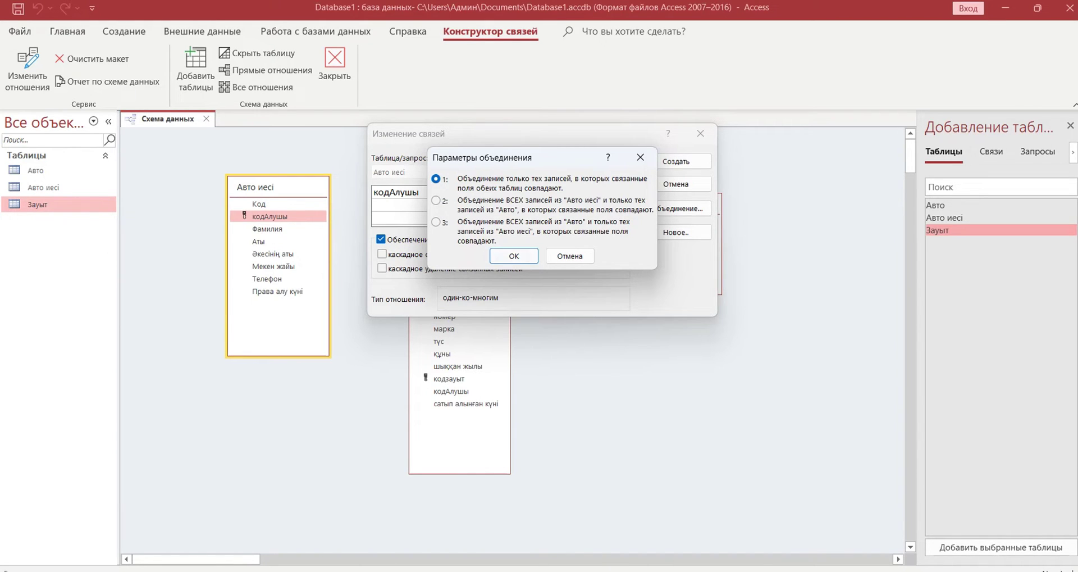
left_click(514, 256)
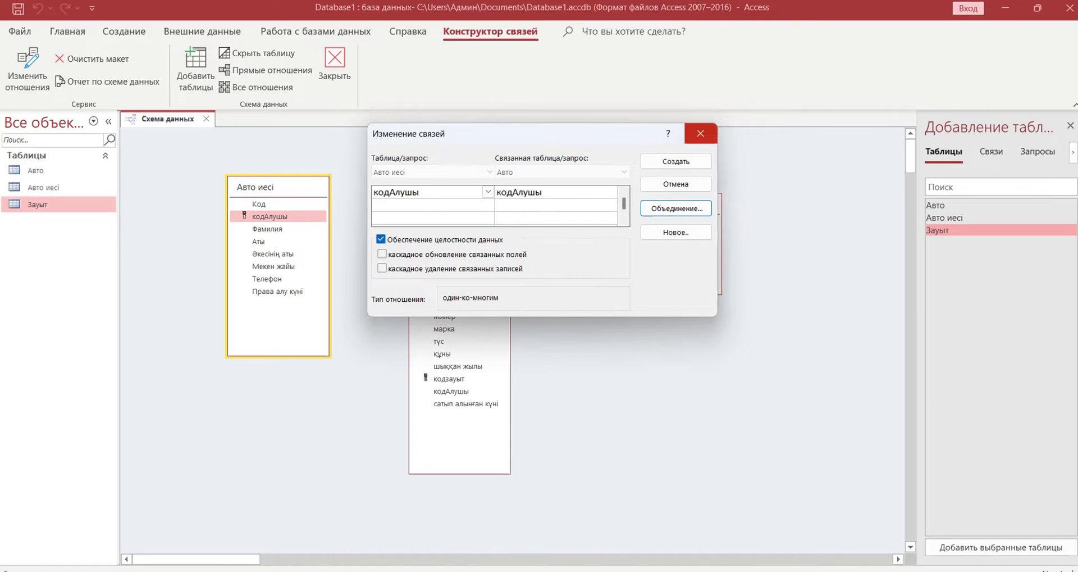
left_click(700, 133)
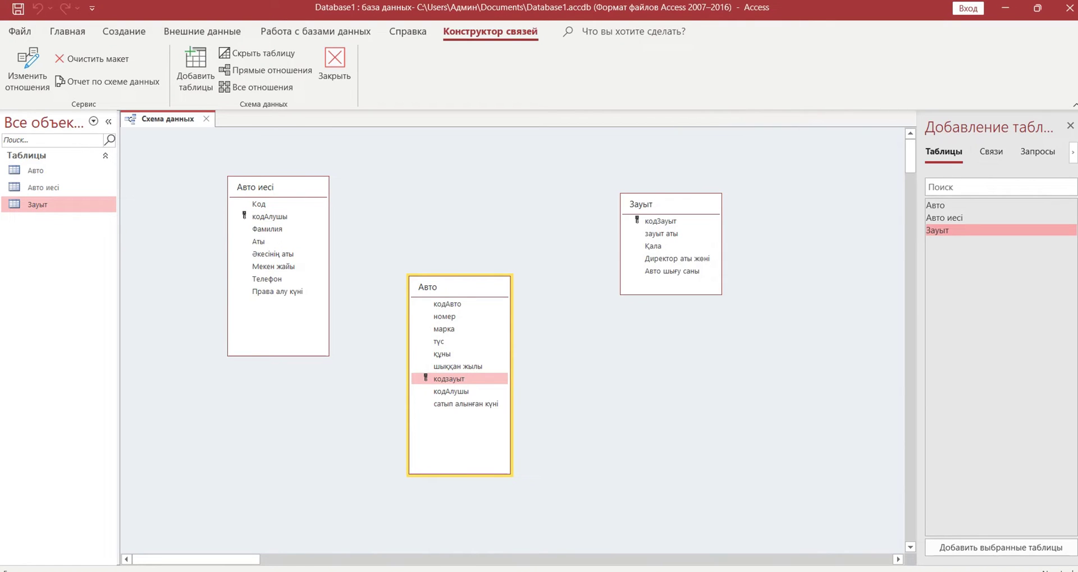
Step: Create a relationship from the кодзауыт field of Авто to the кодЗауыт field of Зауыт
left_click_drag(449, 378, 660, 221)
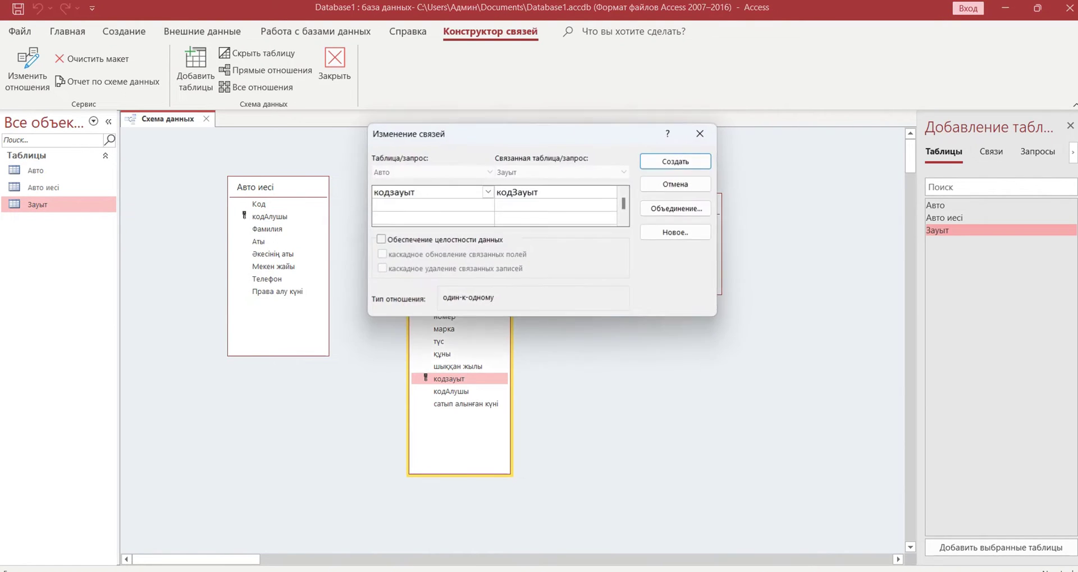
key("Return")
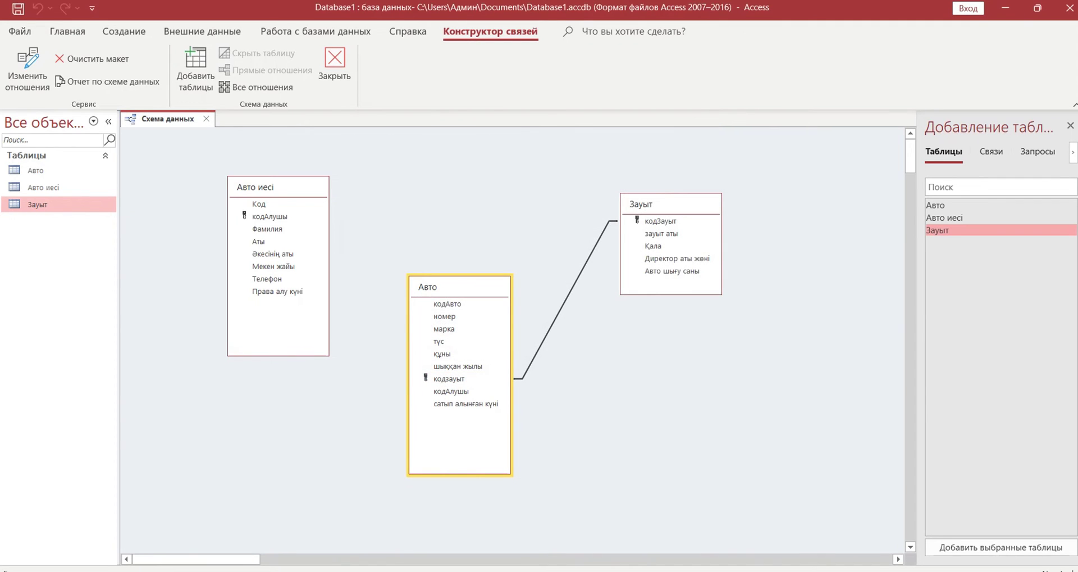
left_click(465, 404)
Step: Create a relationship between the кодАлушы fields of Авто and Авто иесі, without enforcing referential integrity
left_click(451, 391)
left_click_drag(451, 391, 448, 387)
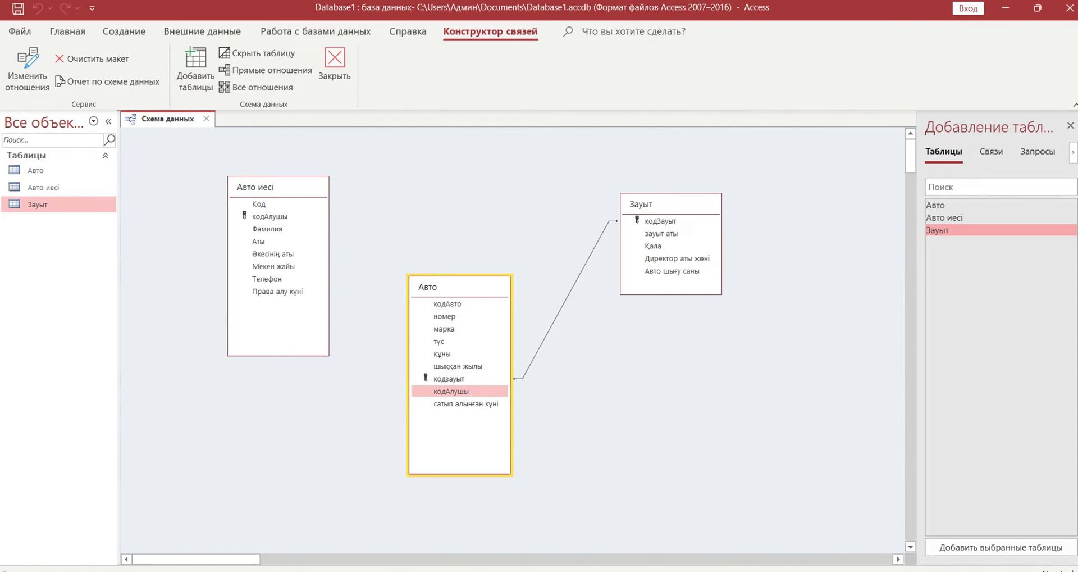
left_click_drag(451, 391, 269, 216)
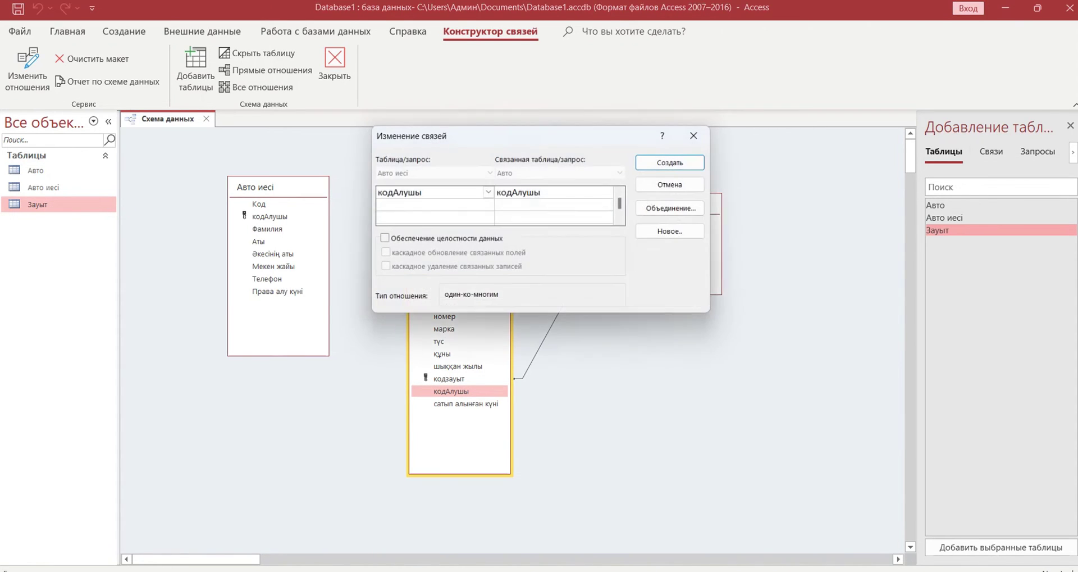
key("Return")
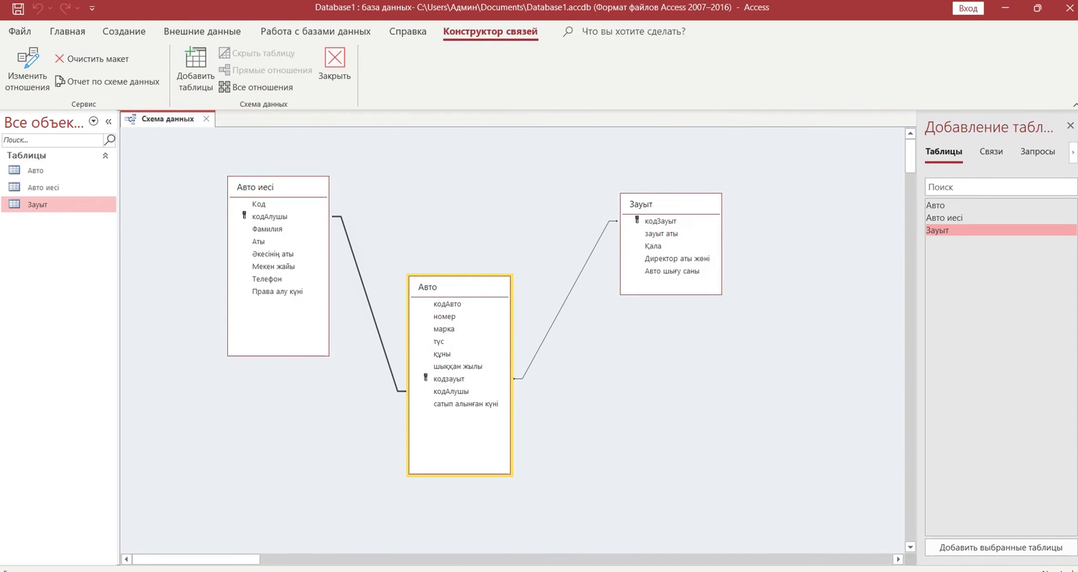
left_click(566, 299)
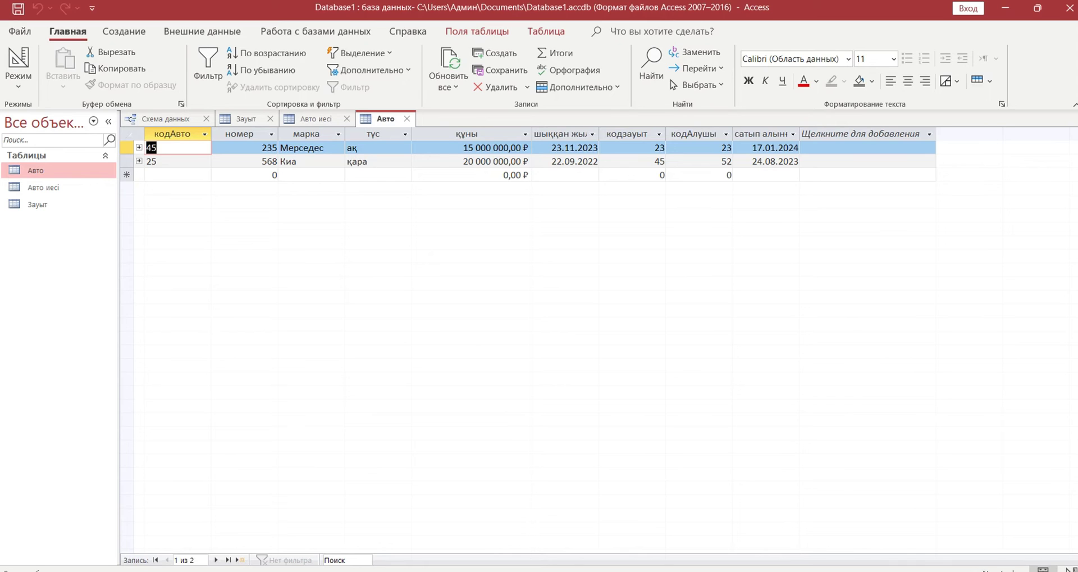
Step: Expand the related records of the Киа row in Авто and of the кодЗауыт 45 row in Зауыт
left_click(139, 162)
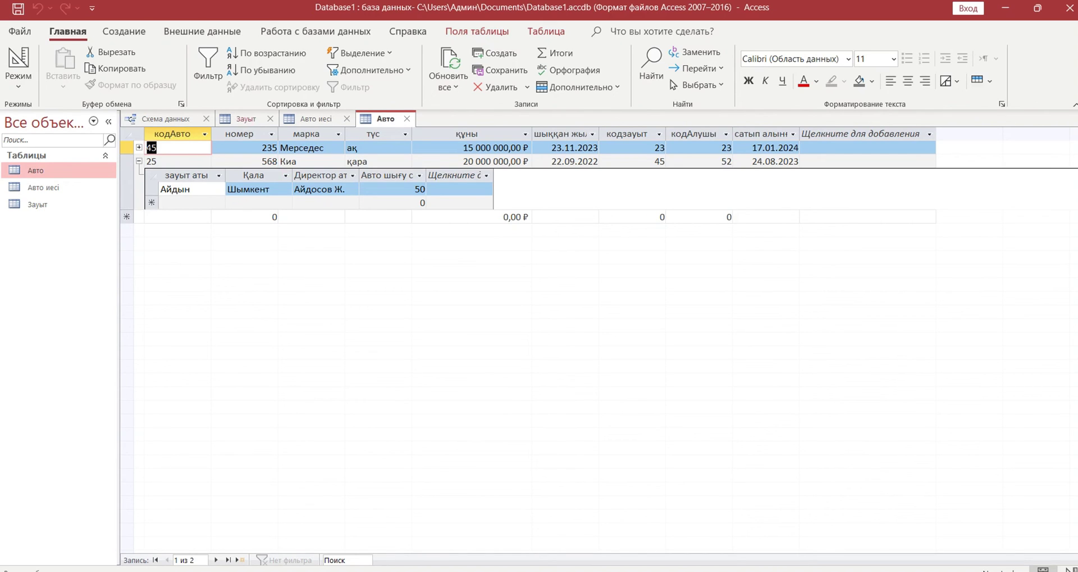
left_click(241, 119)
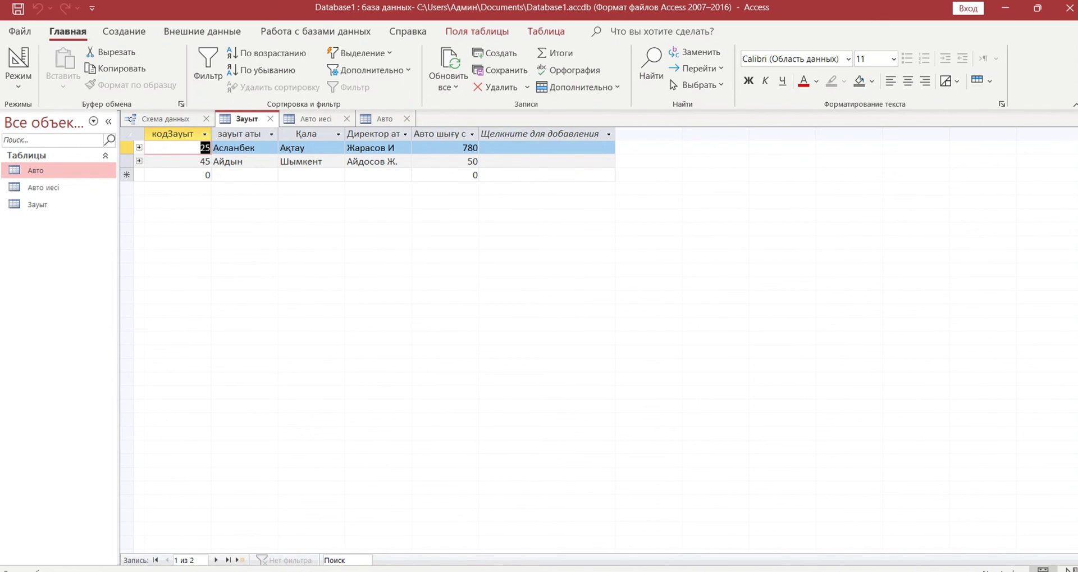
left_click(139, 161)
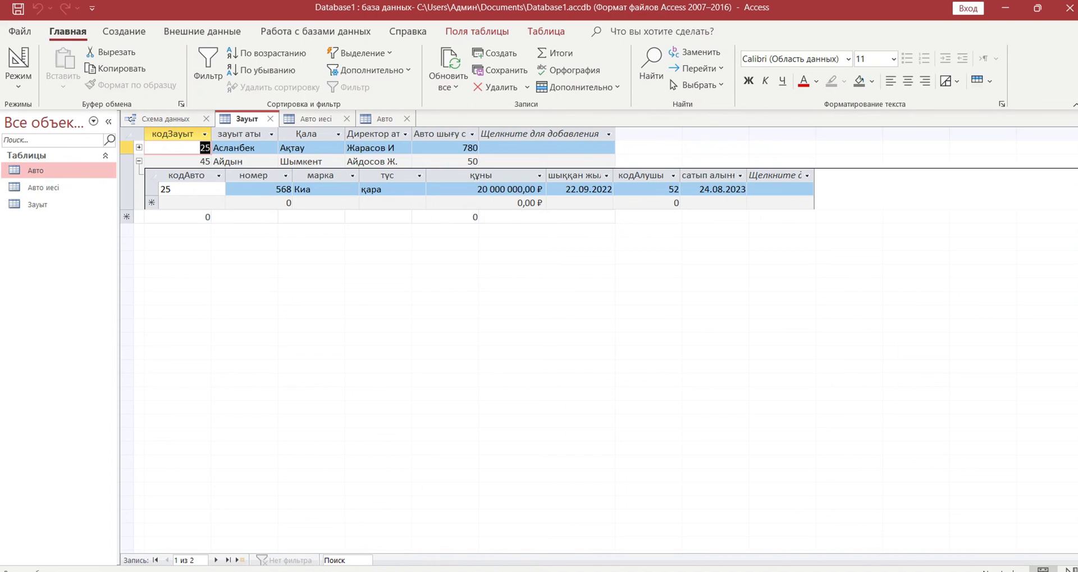